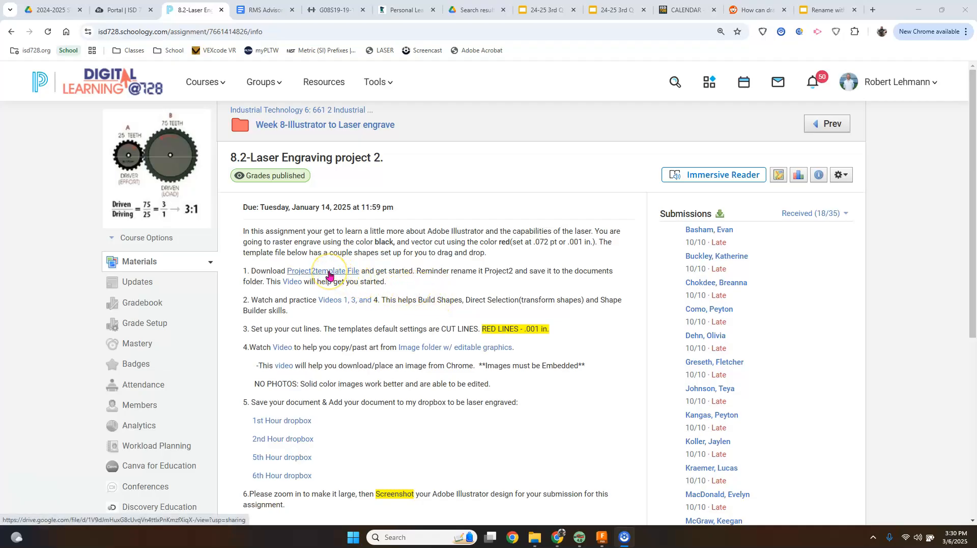
Step: Download the Project2Template file linked in the laser engraving assignment and save it to the Documents folder
left_click(328, 275)
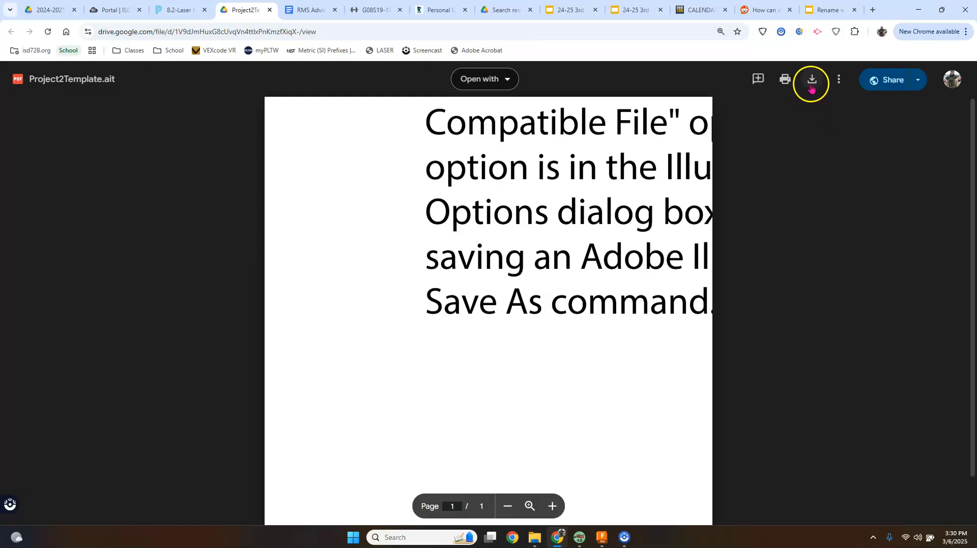
left_click(811, 86)
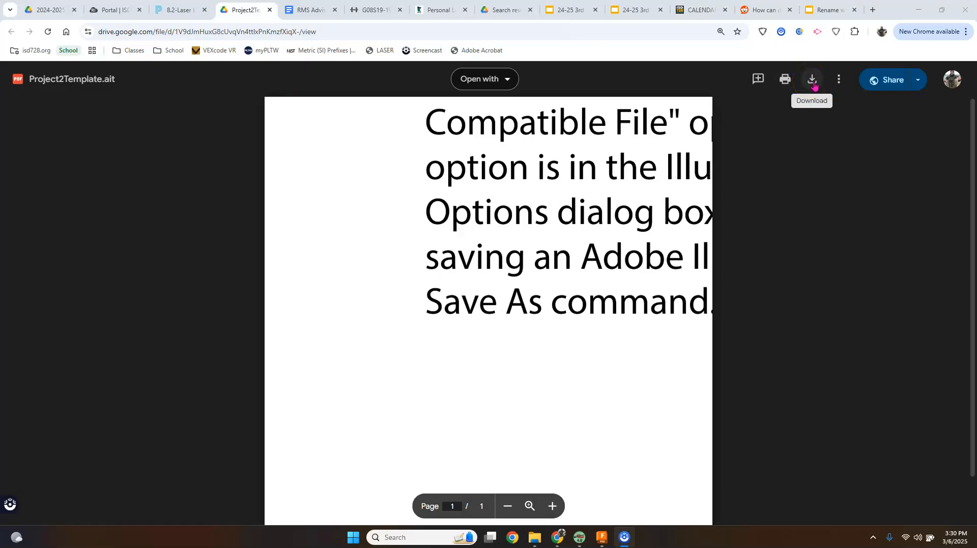
left_click(814, 85)
left_click(822, 82)
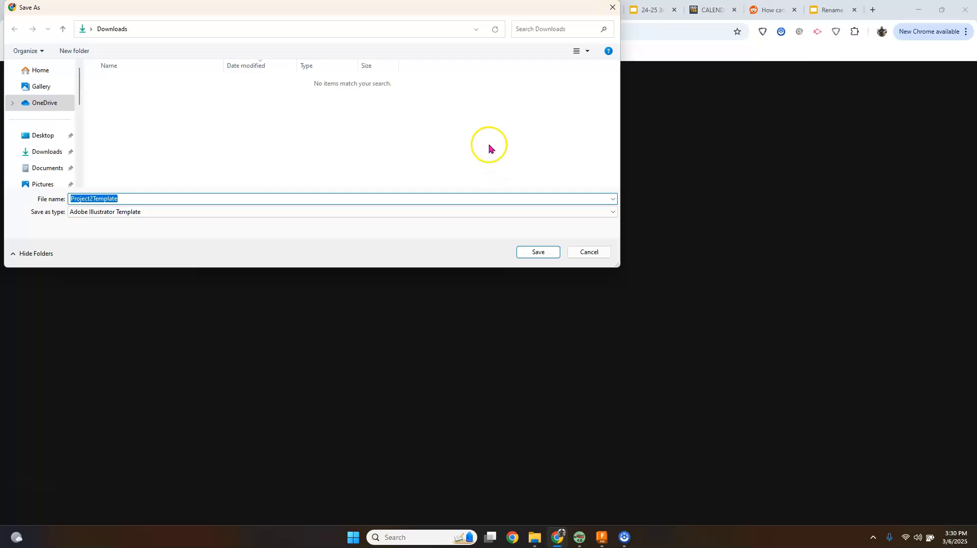
left_click(48, 169)
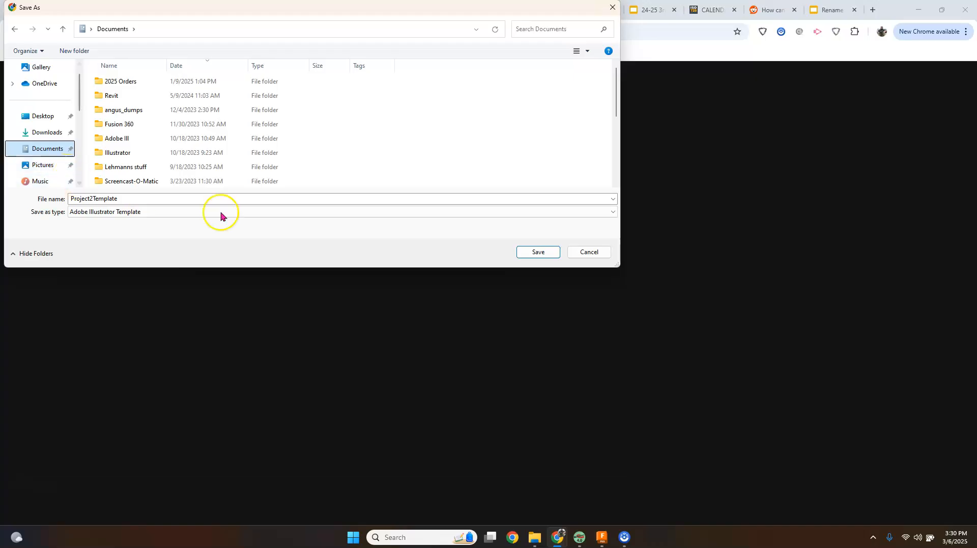
left_click(530, 251)
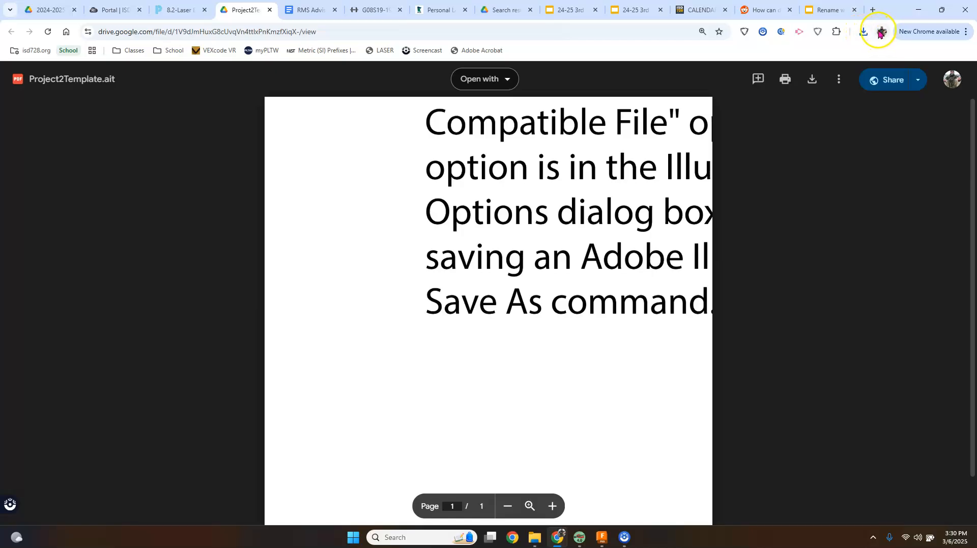
Step: Open the downloaded Project2Template.ait file in Adobe Illustrator
left_click(864, 34)
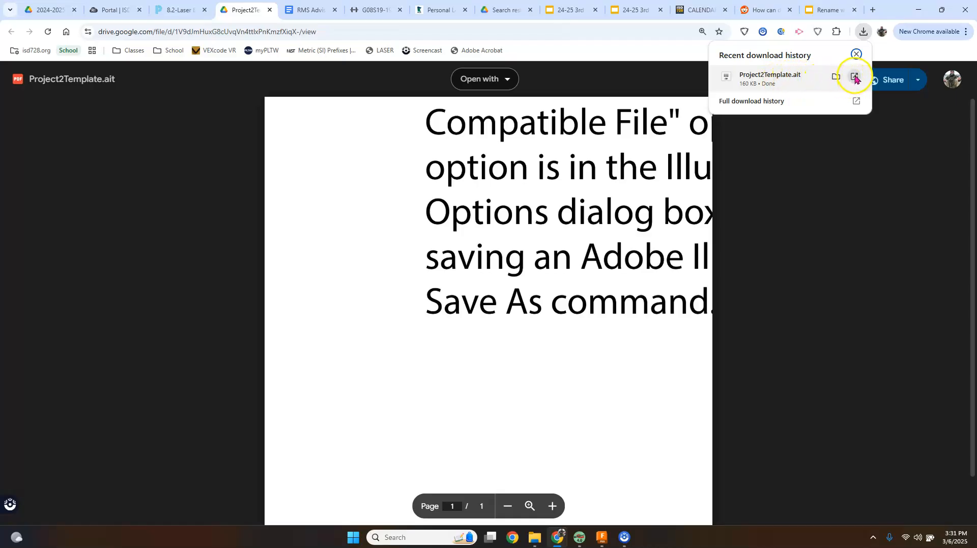
left_click(855, 79)
left_click(838, 78)
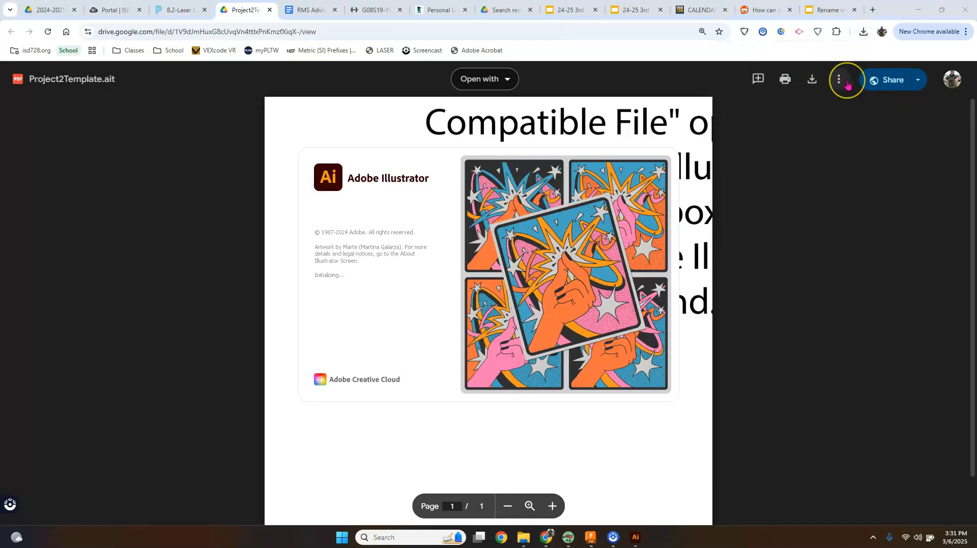
left_click(850, 60)
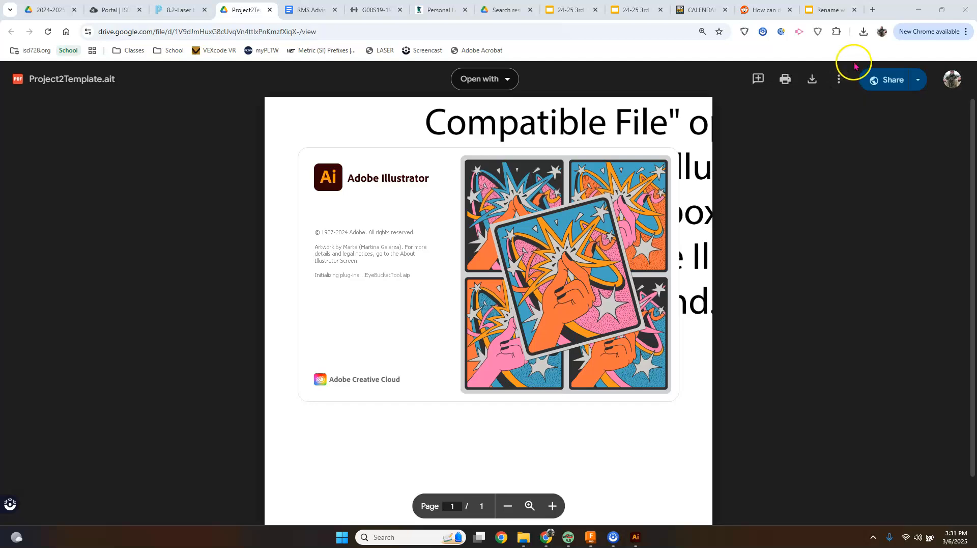
left_click(323, 303)
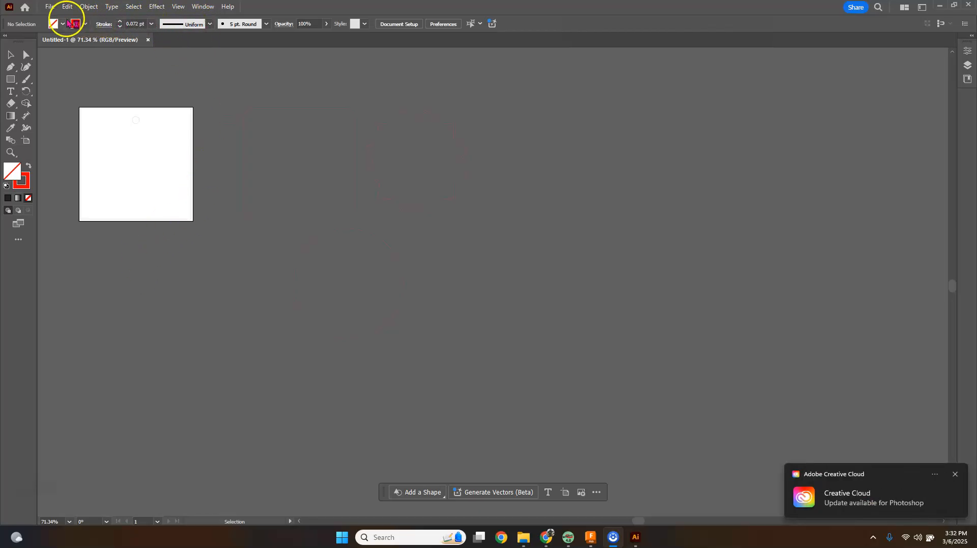
Step: Check that the Control bar is enabled, and switch the toolbar to a single column and back to two columns
left_click(202, 7)
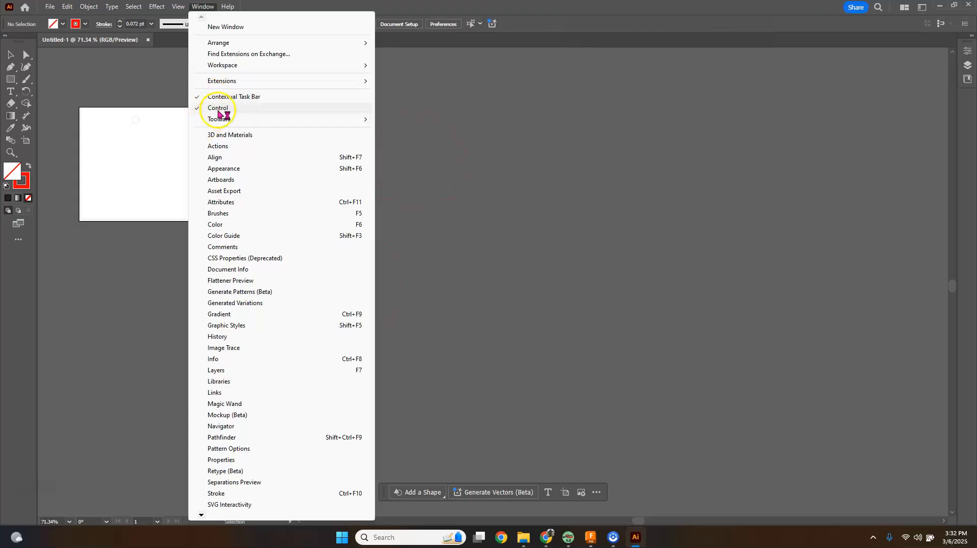
left_click(409, 102)
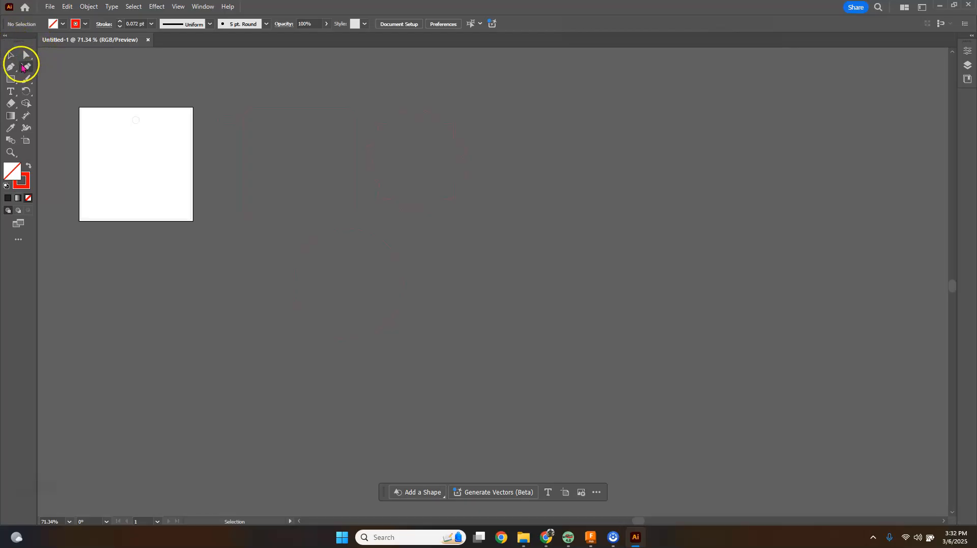
left_click(5, 36)
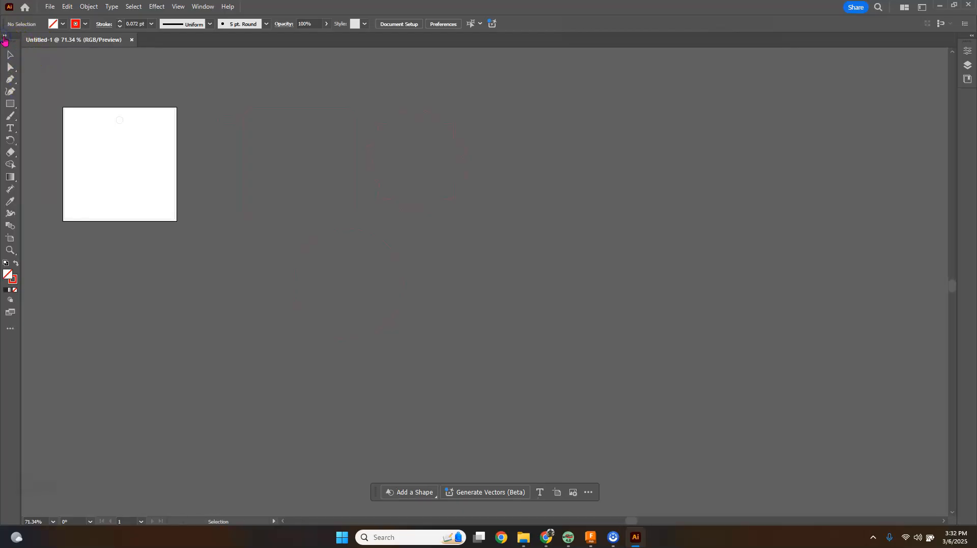
left_click(4, 35)
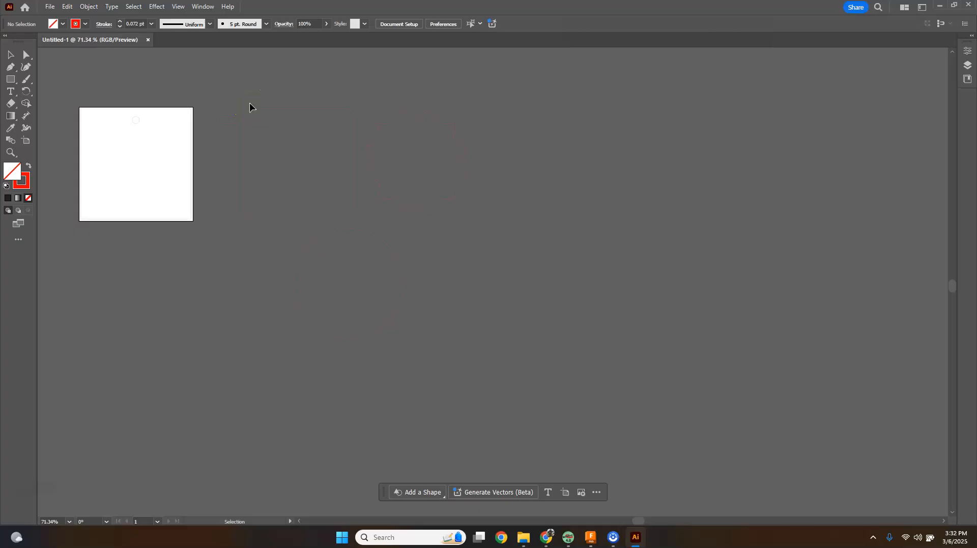
left_click(236, 122)
left_click(266, 175)
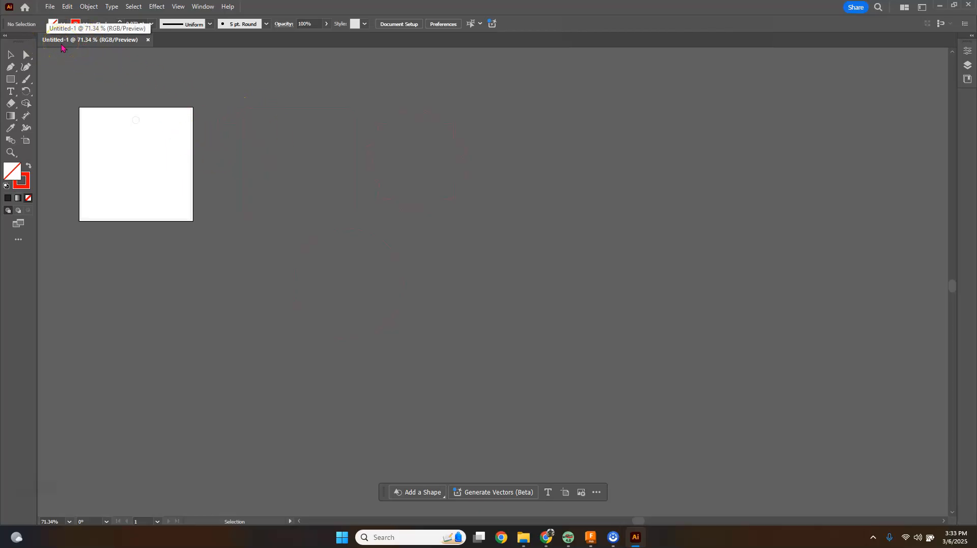
Step: Start saving the untitled document on the computer and choose the Documents folder as its location
left_click(50, 7)
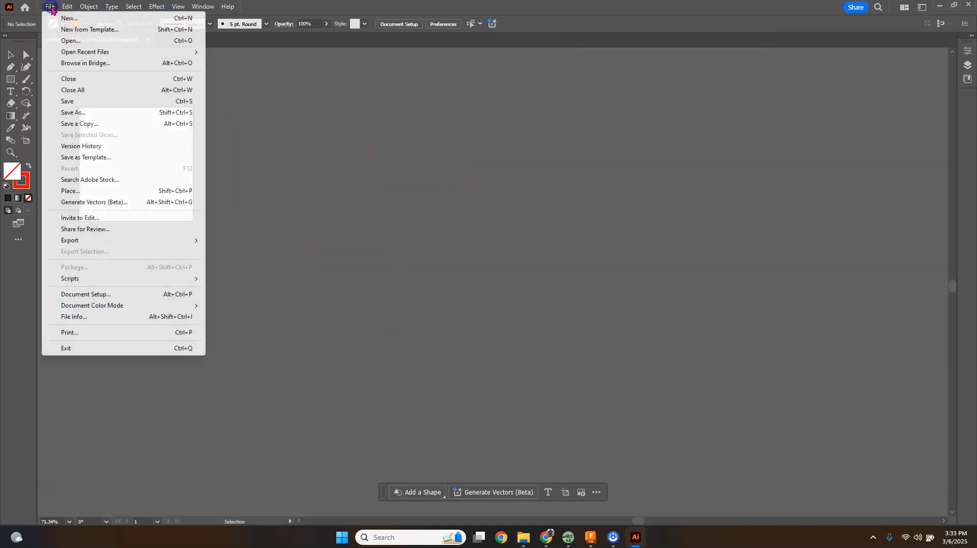
left_click(87, 102)
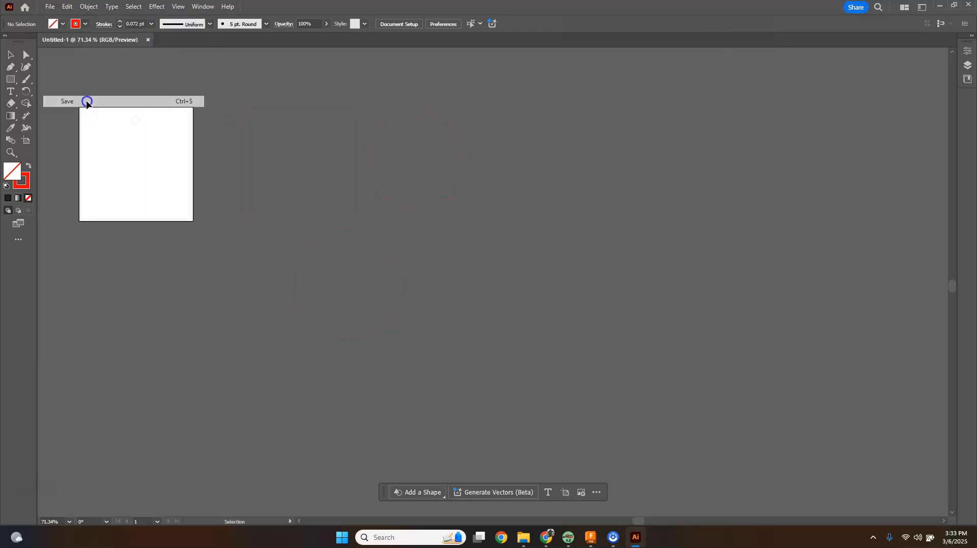
left_click_drag(233, 59, 519, 14)
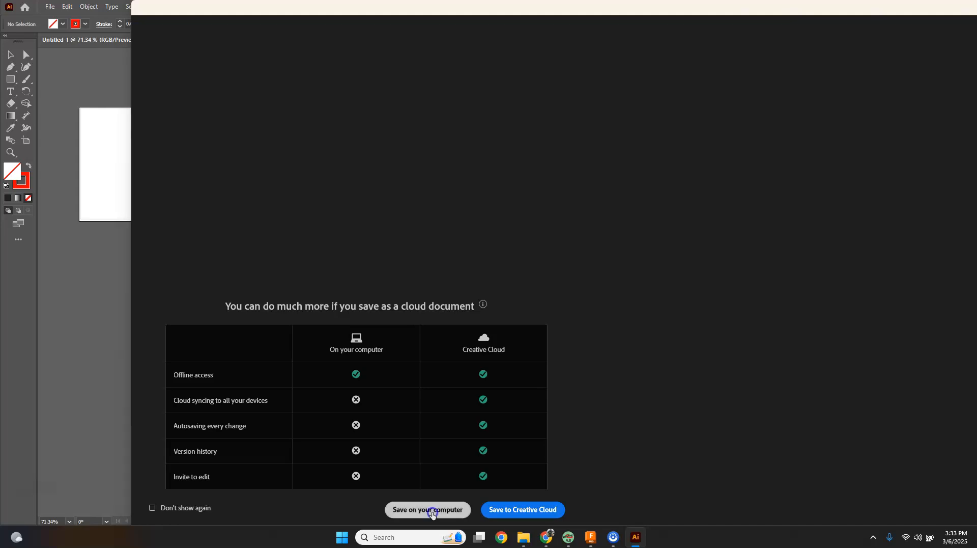
left_click(432, 509)
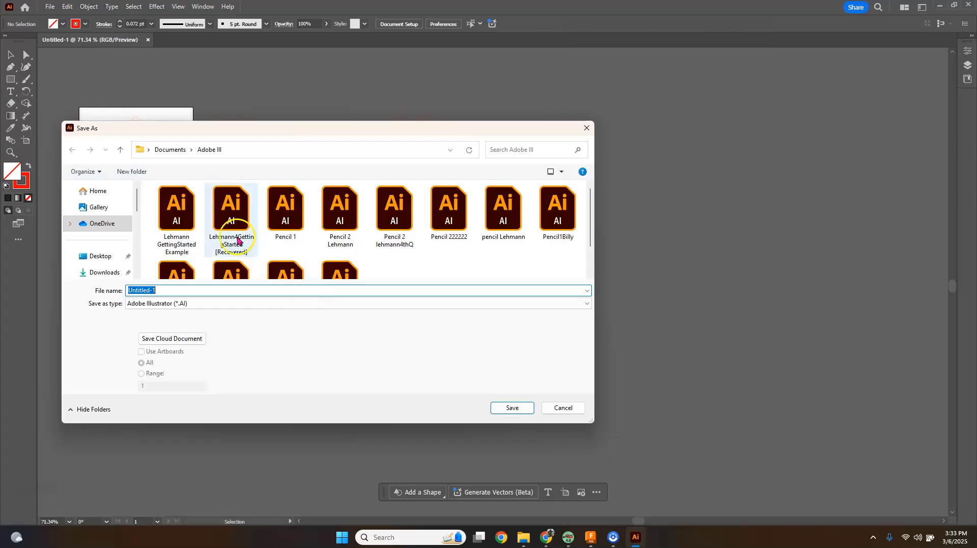
scroll(84, 249, "down", 2)
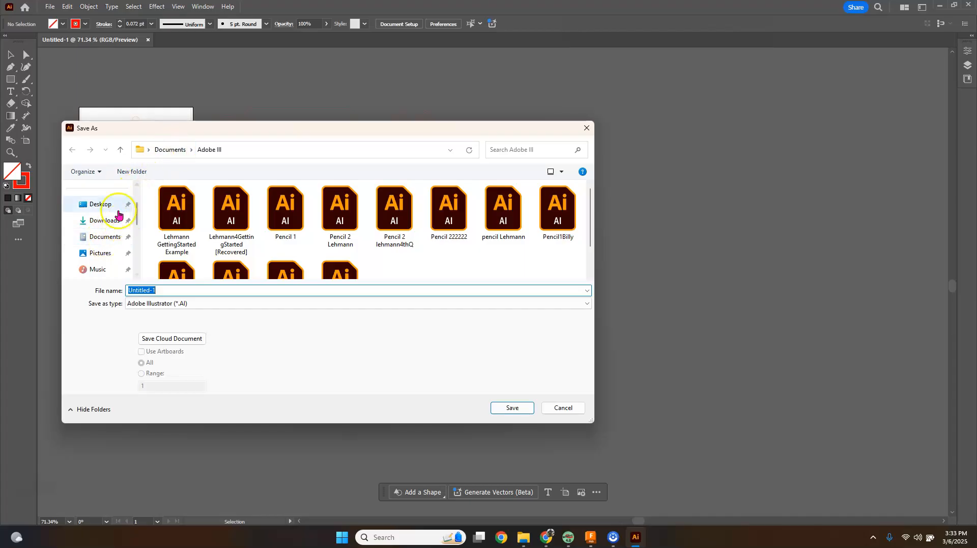
left_click(109, 236)
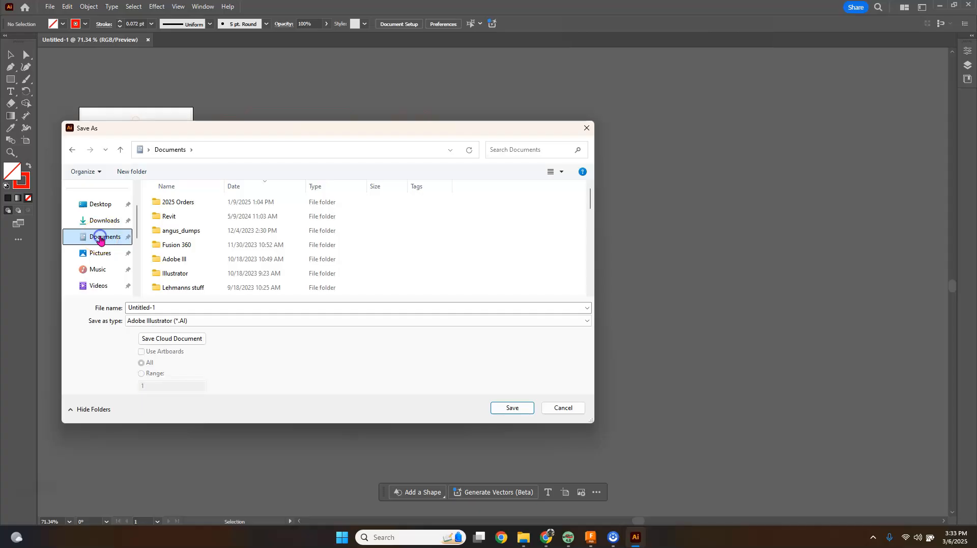
left_click(99, 239)
Step: Name the file "Pro2 demo" and save it in Adobe Illustrator format with the default Illustrator options
left_click(162, 307)
left_click_drag(166, 308, 116, 297)
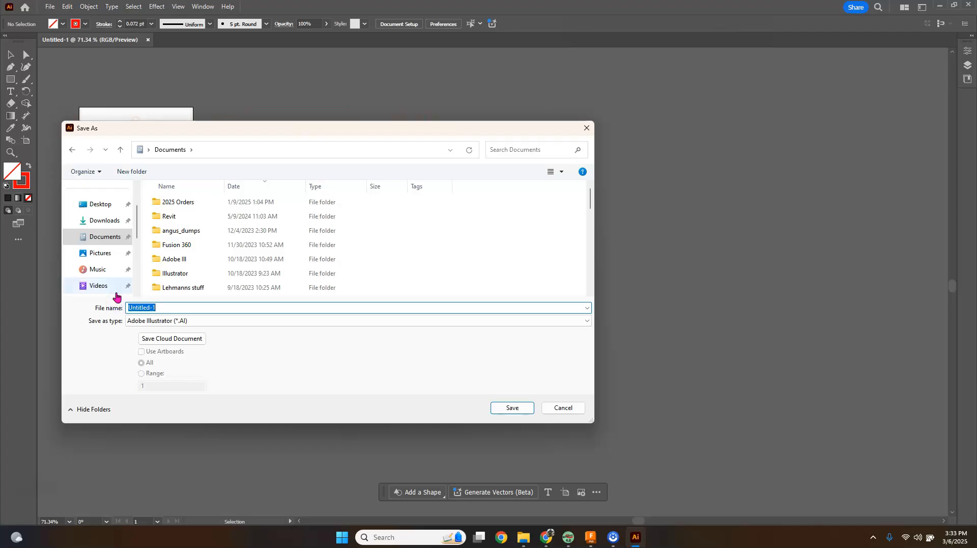
type("Pro2")
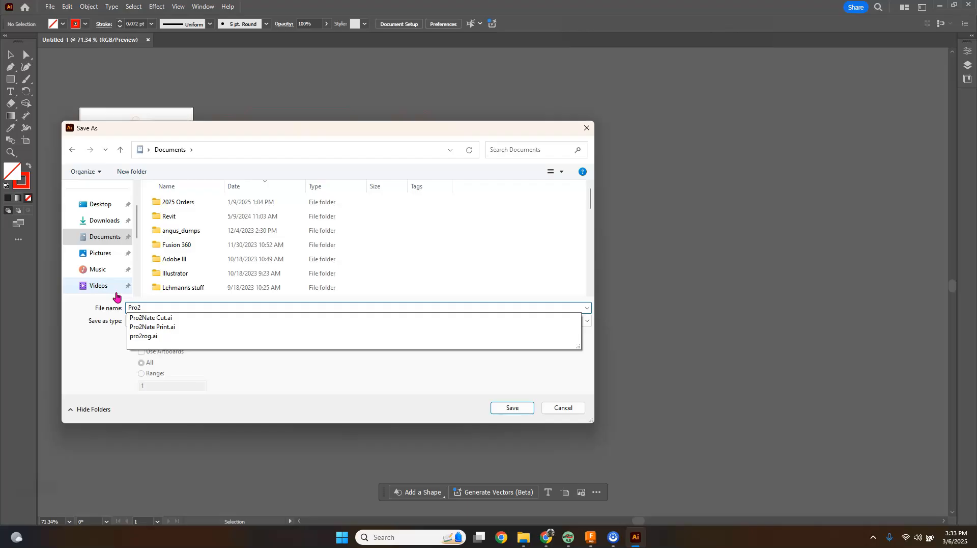
type("demo")
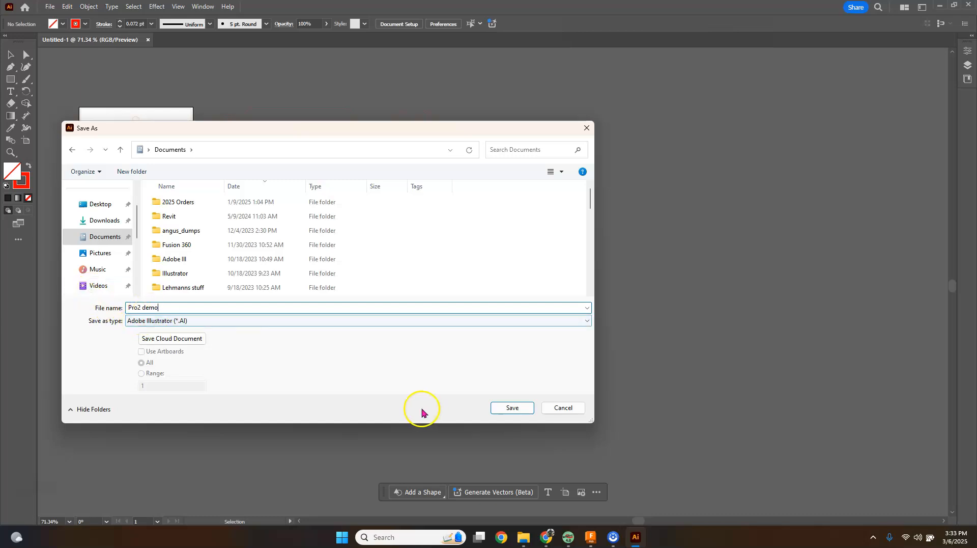
left_click(509, 408)
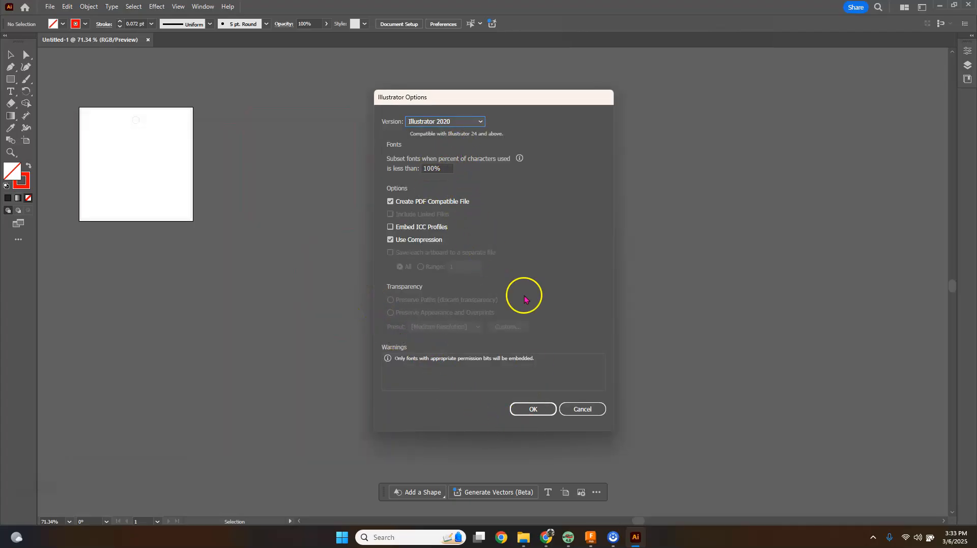
left_click(536, 408)
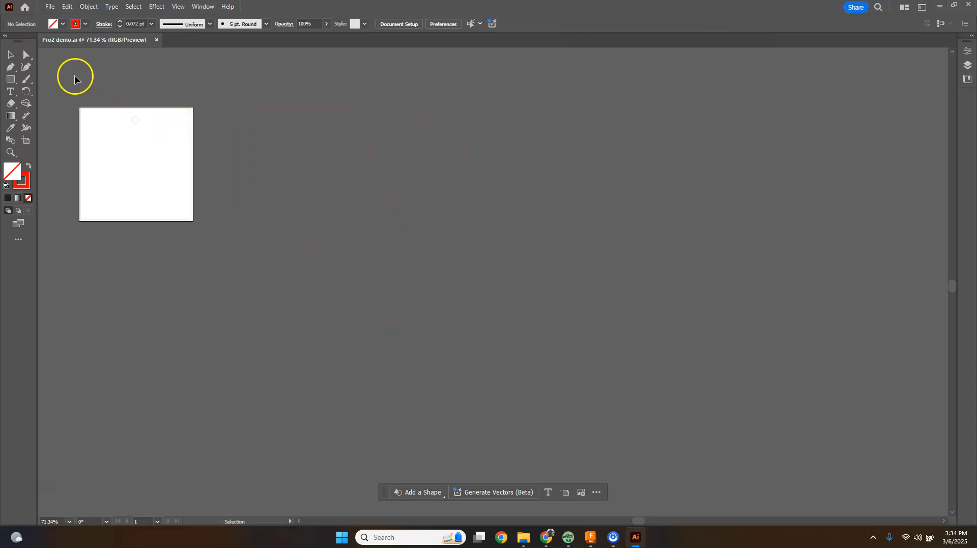
Step: Select all the template shapes to reveal their outlines, and inspect the square cut outline on the artboard
left_click(11, 54)
left_click_drag(60, 85, 712, 398)
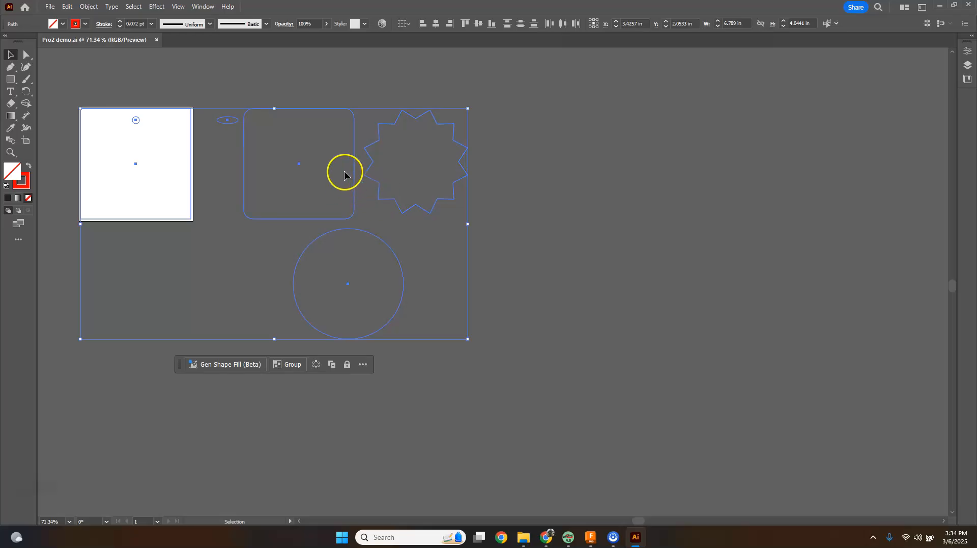
left_click(303, 79)
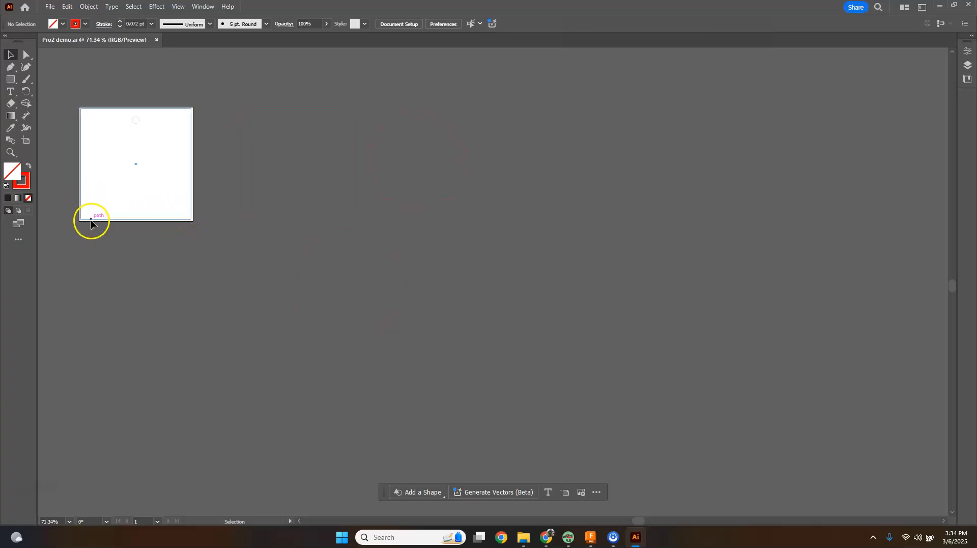
left_click(107, 219)
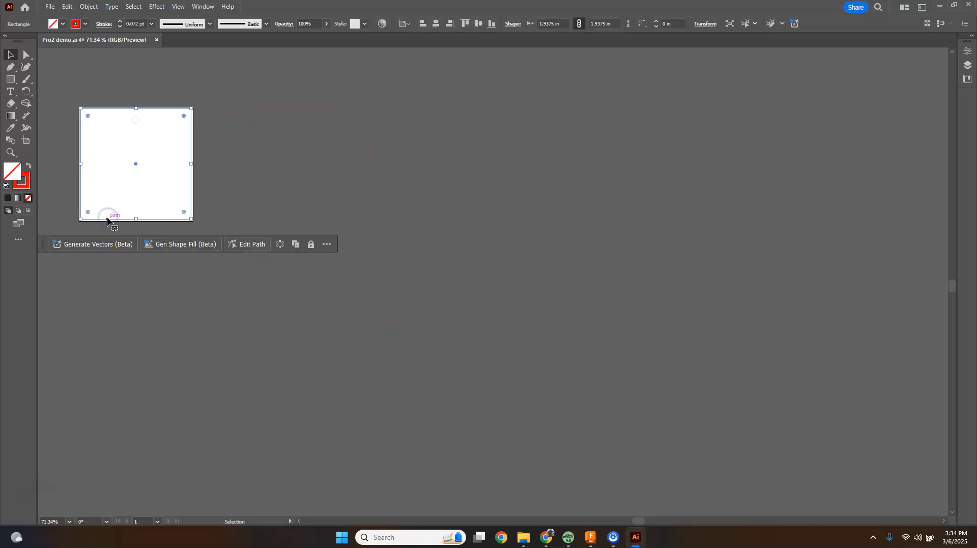
left_click(113, 222)
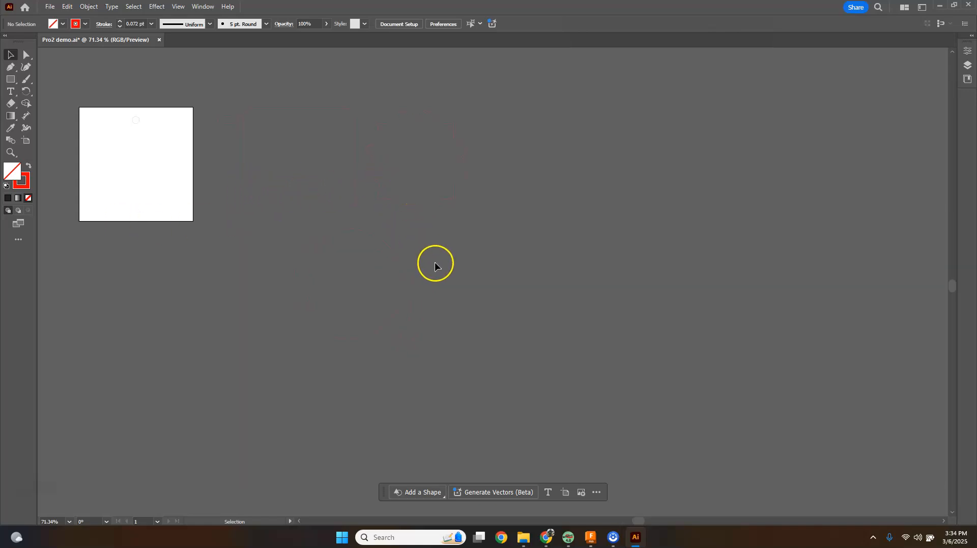
Step: Deselect everything and save the Pro2 demo document again
left_click(400, 265)
left_click(49, 7)
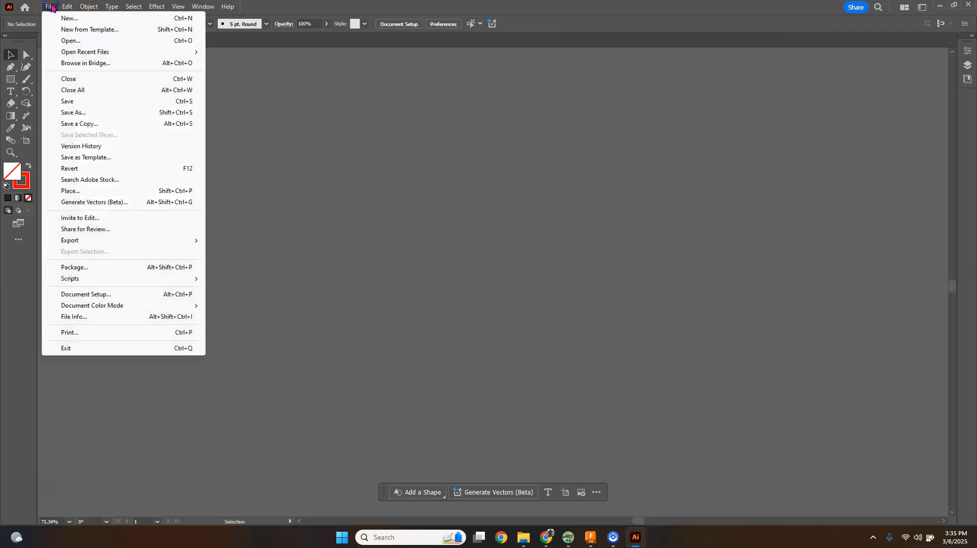
left_click(67, 101)
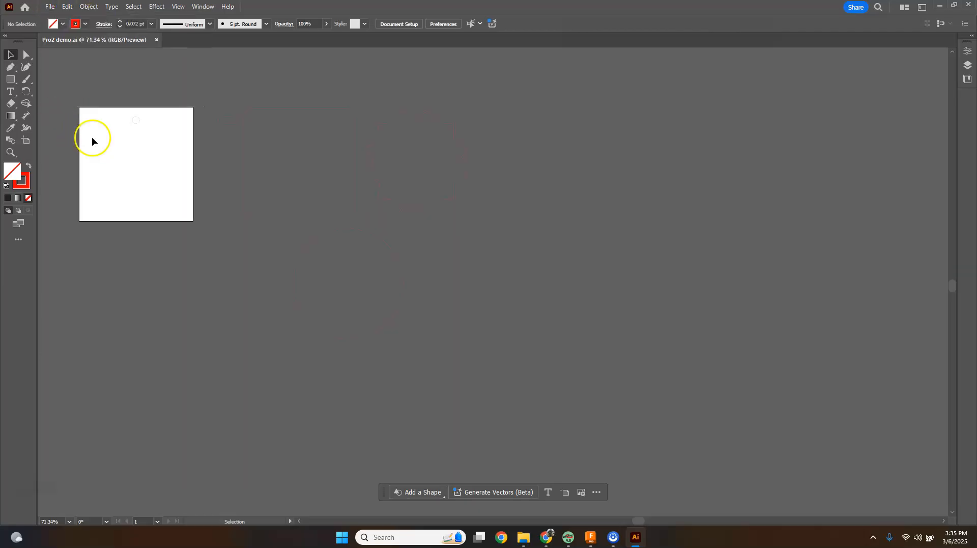